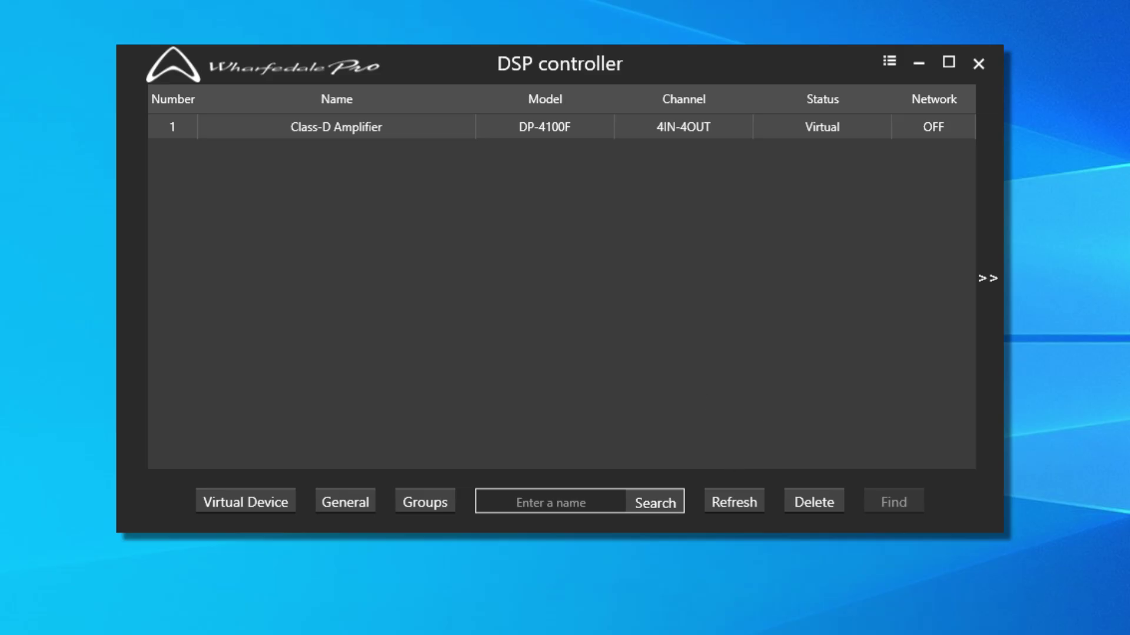
Open the general output mute settings and the device groups window.
click(346, 502)
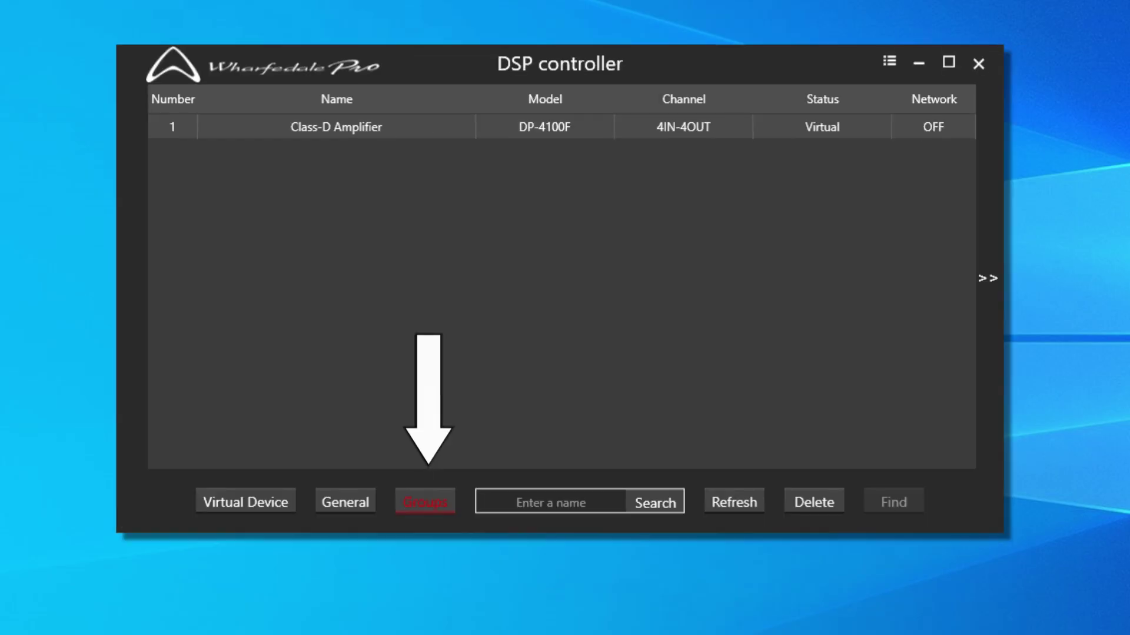
click(428, 502)
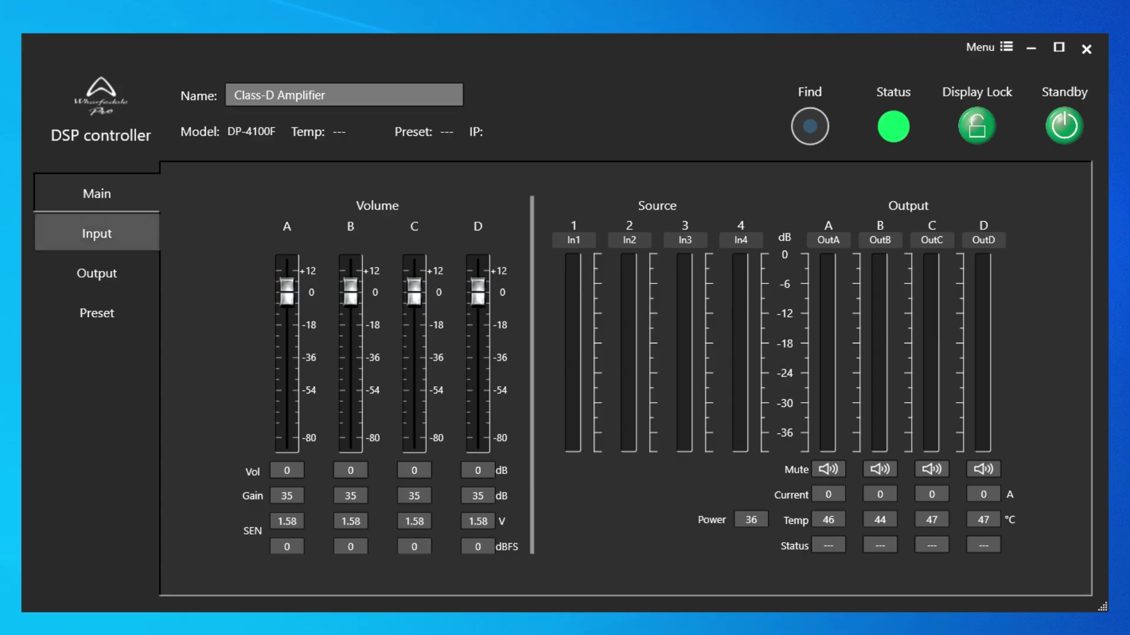
On the Input page, toggle Source1's CH1 backup order between AES/EBU and Analog first.
click(96, 234)
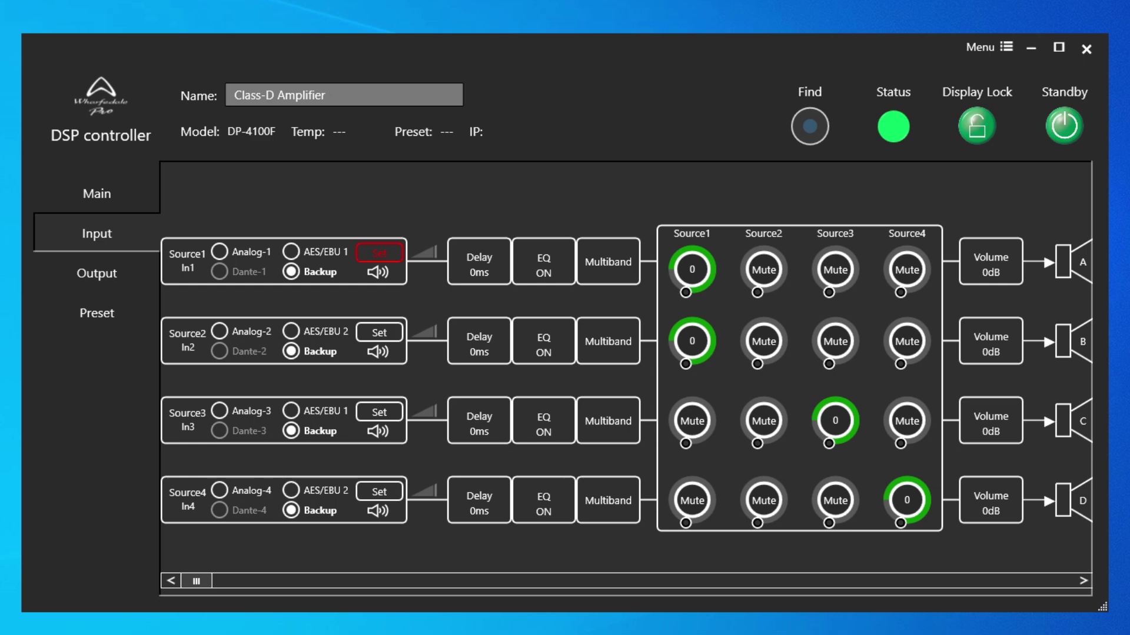
click(379, 253)
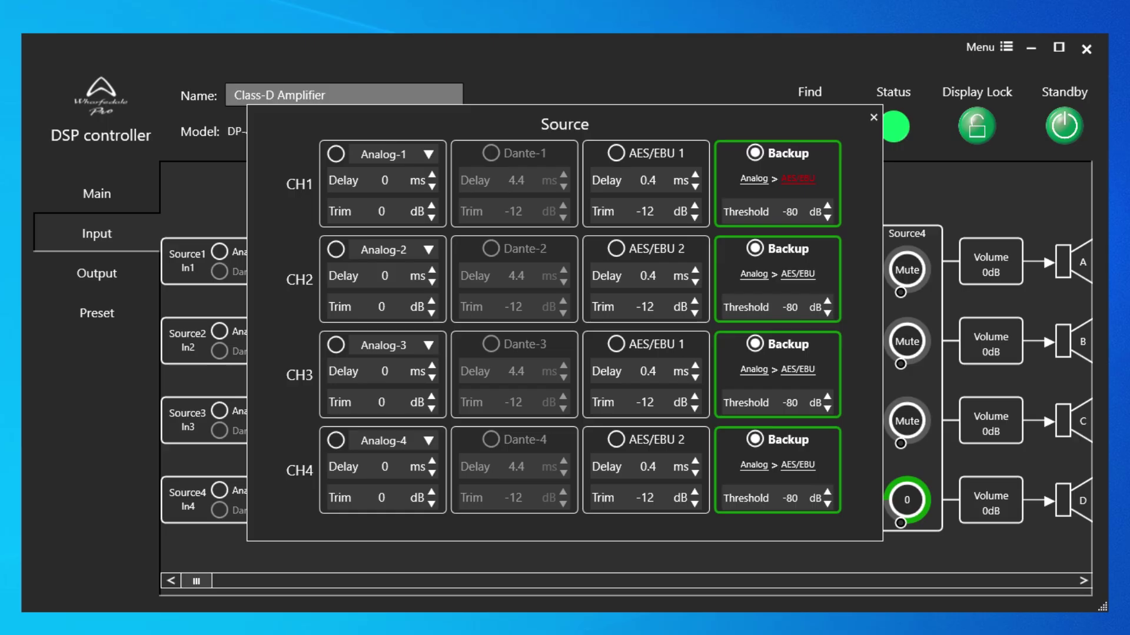
click(800, 179)
click(801, 179)
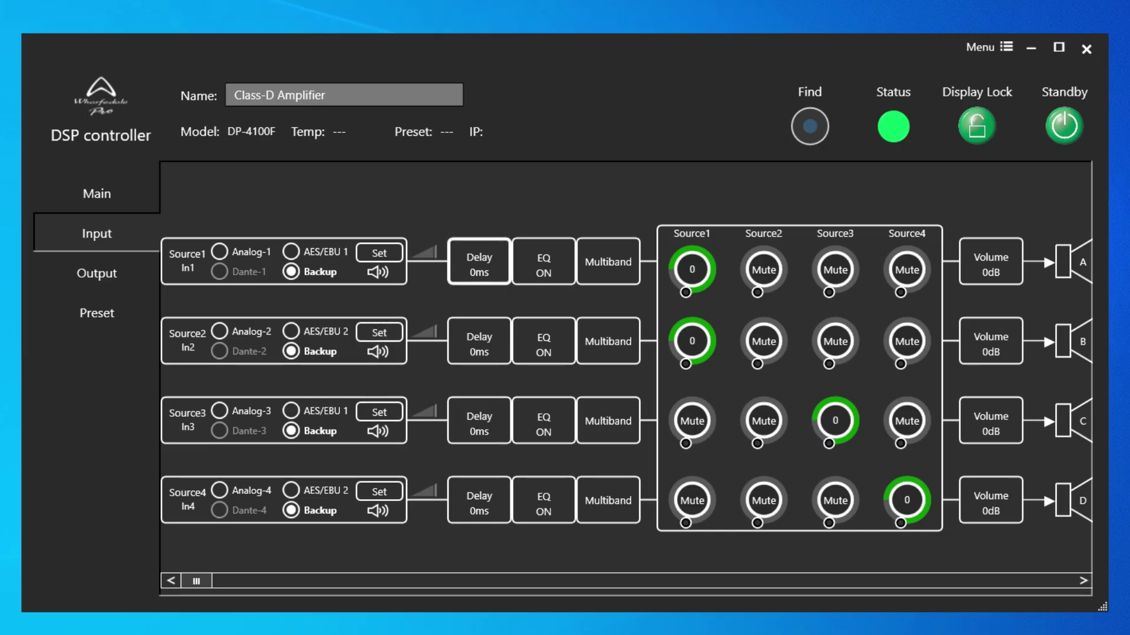
Cut input 1's EQ band 5 to −6.2 dB at 1391 Hz.
click(479, 261)
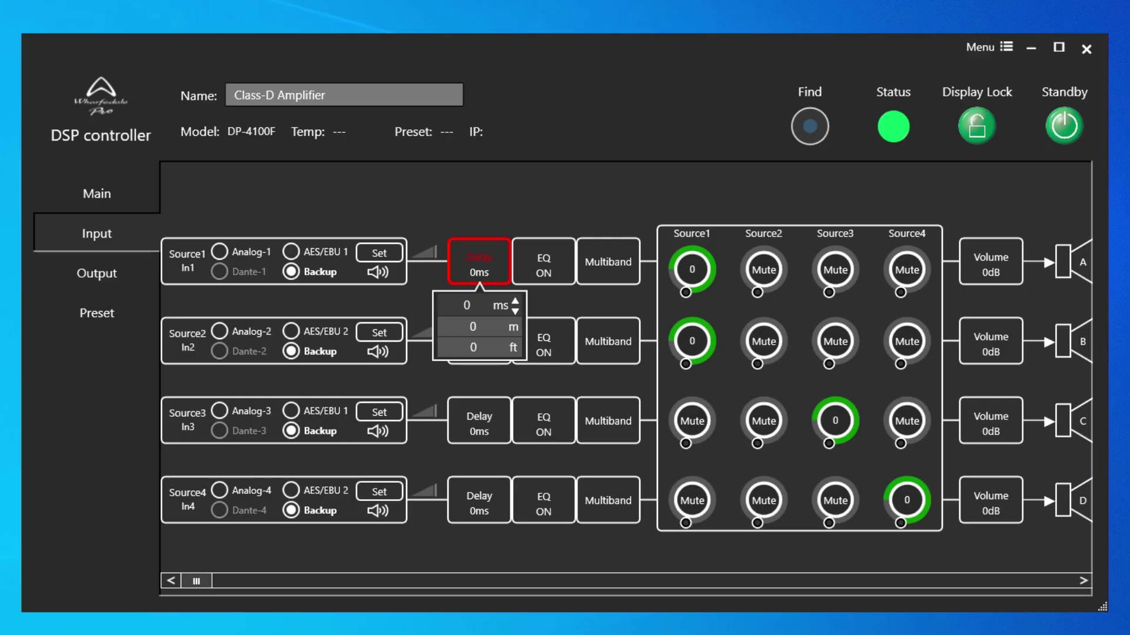
click(544, 265)
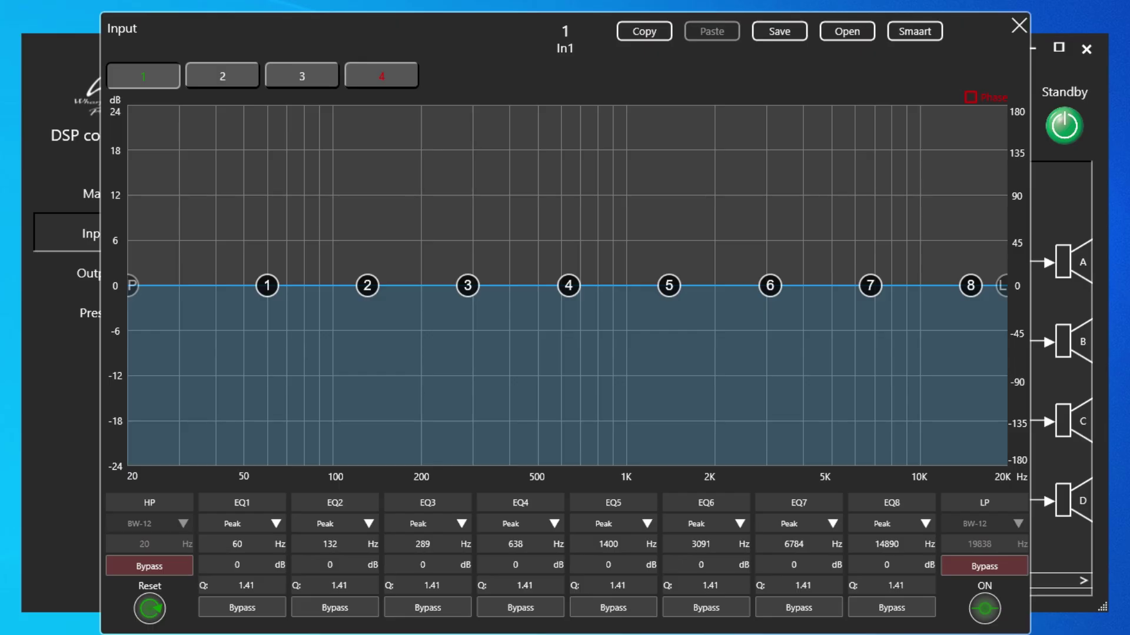
drag(669, 286, 668, 332)
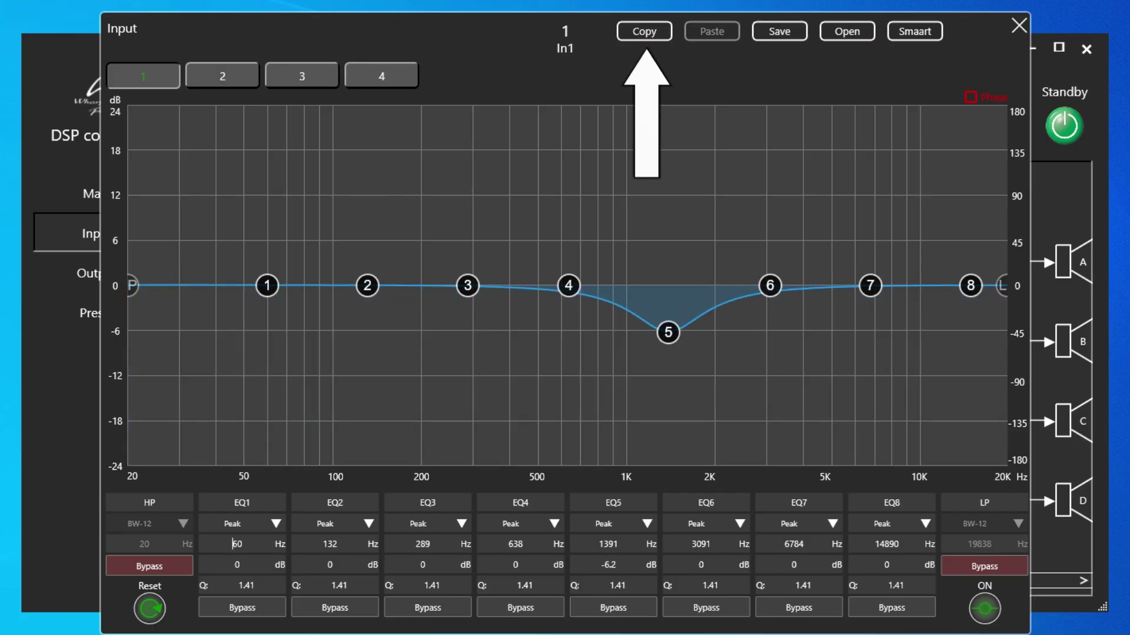
Copy input 1's EQ curve onto input 2, then view input 3's EQ.
click(644, 31)
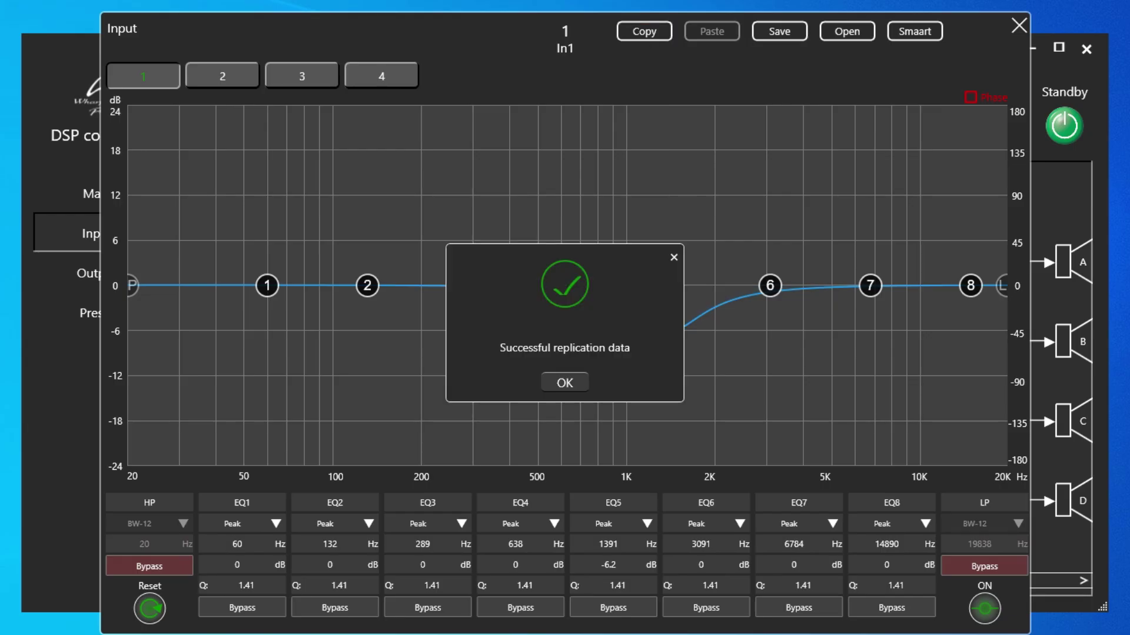
click(565, 383)
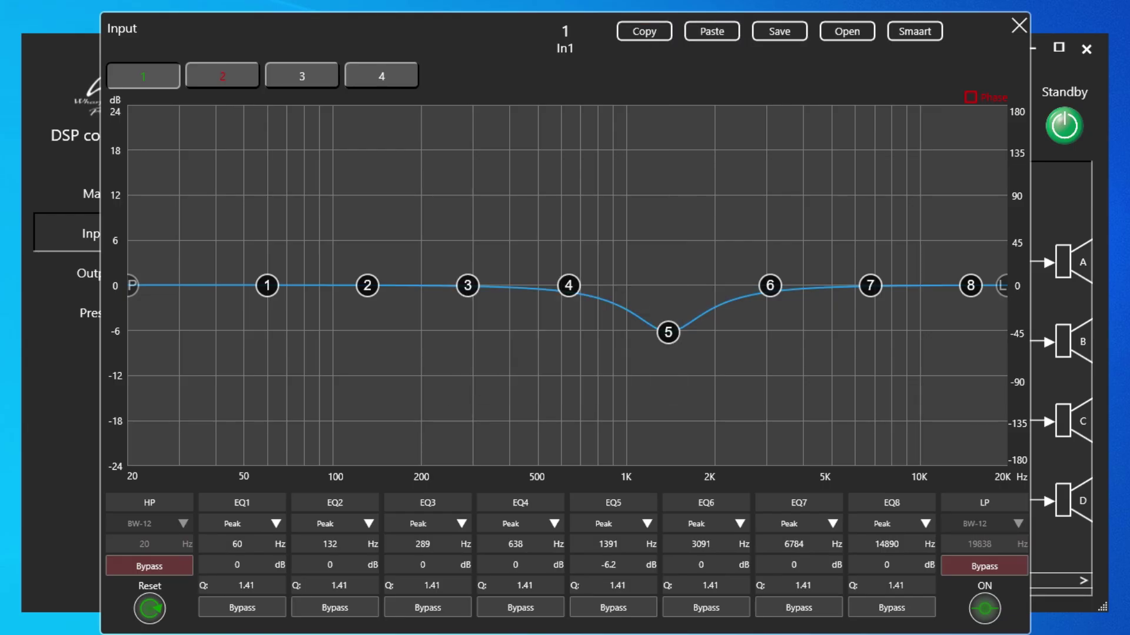
click(222, 76)
click(711, 31)
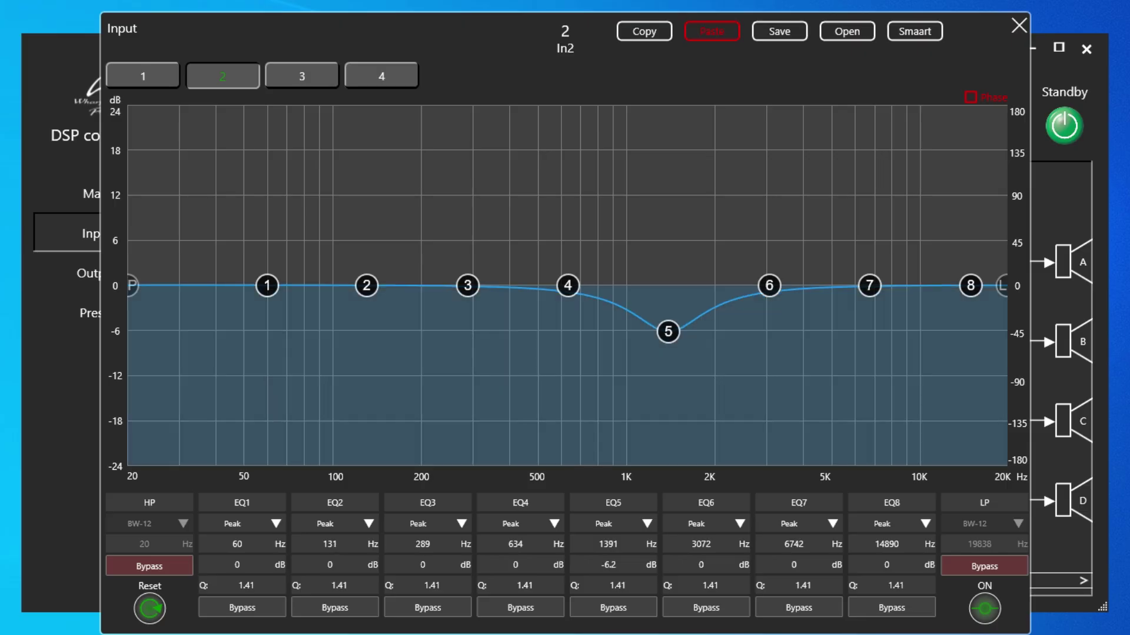
key(Return)
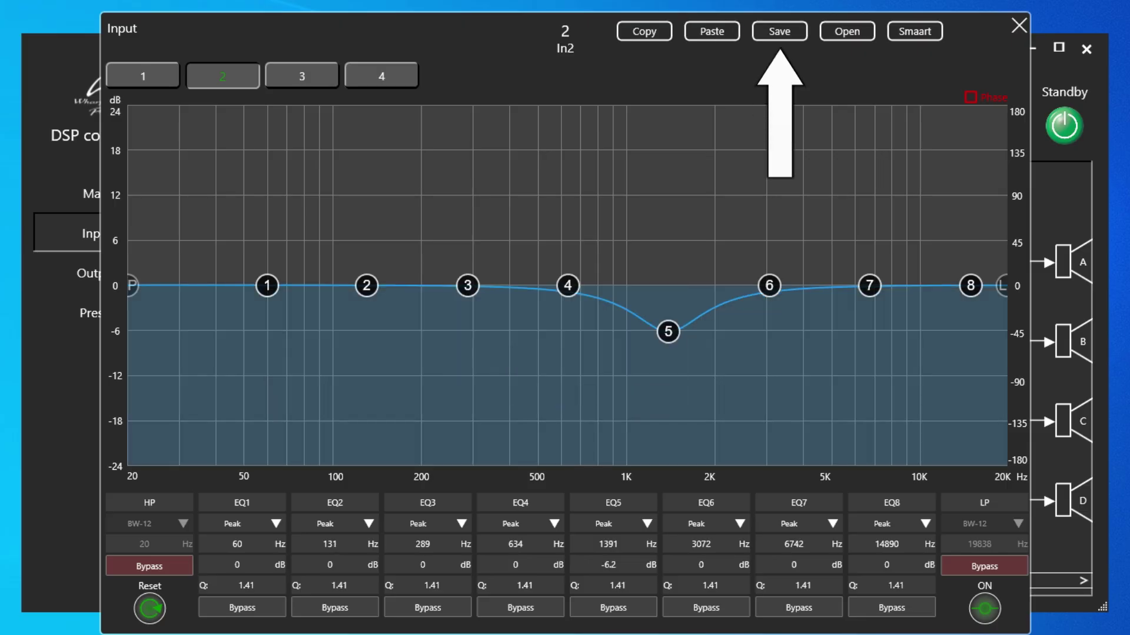
click(302, 76)
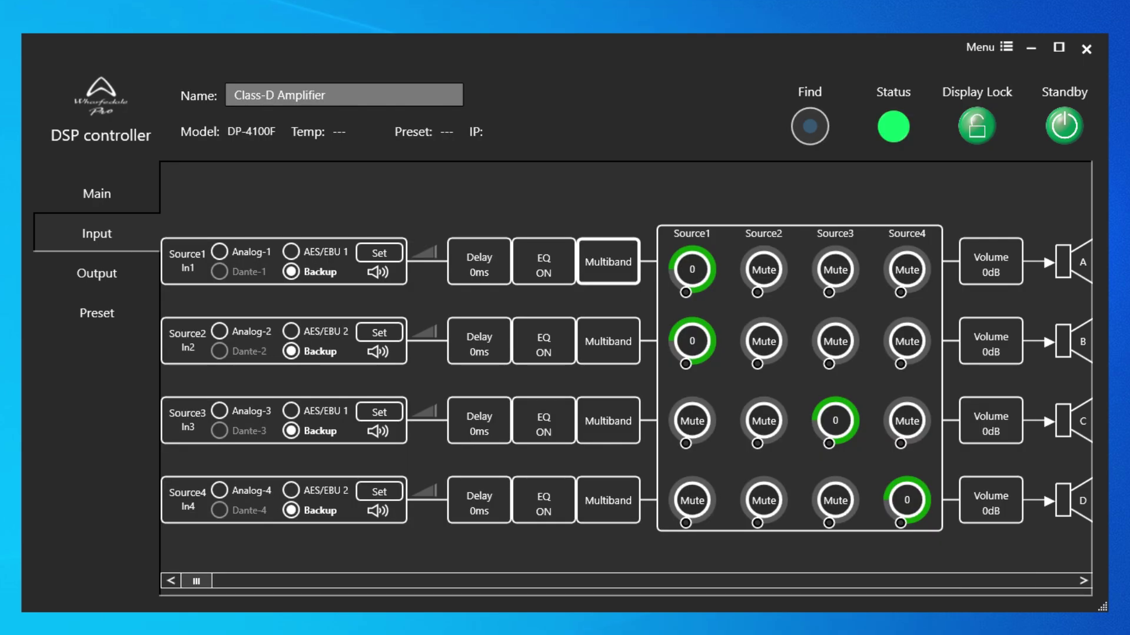
click(608, 262)
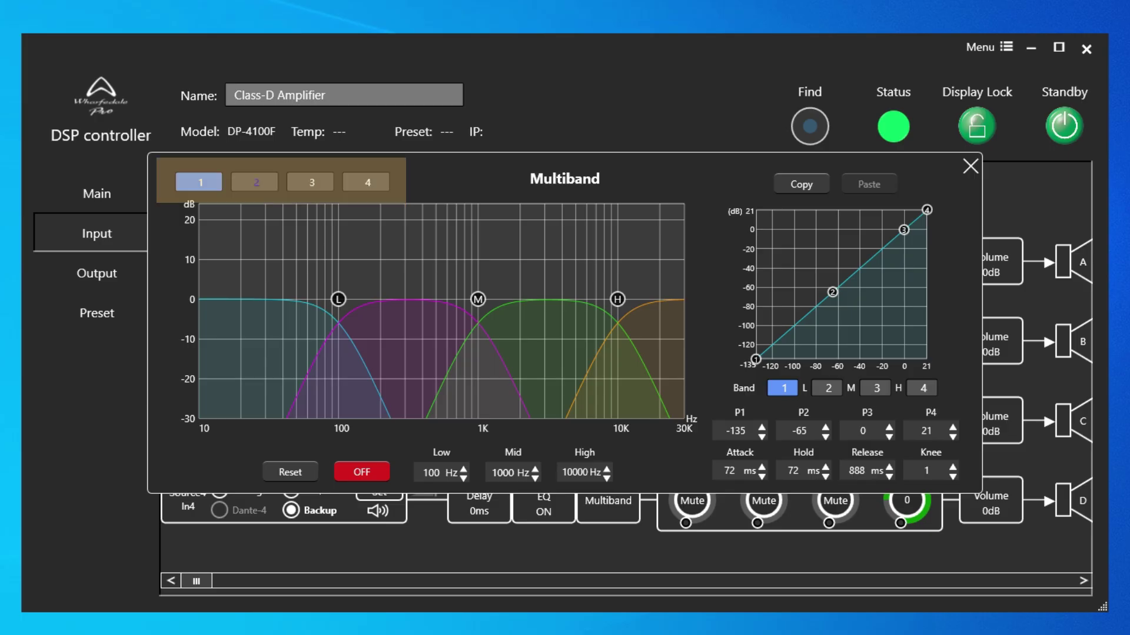
click(255, 183)
click(311, 182)
click(366, 182)
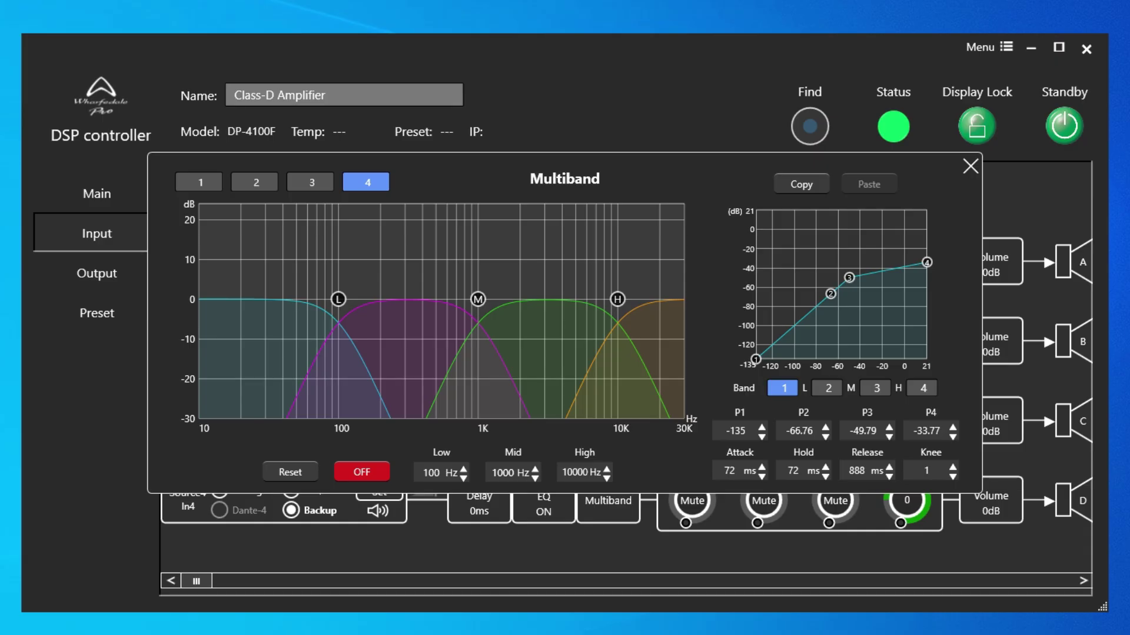
click(971, 166)
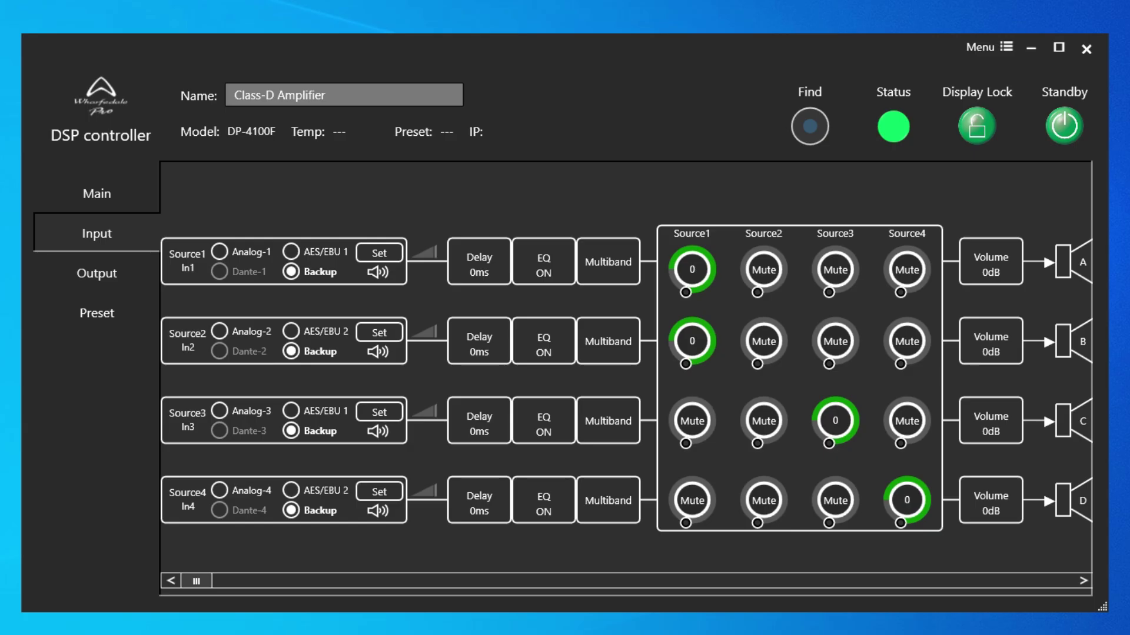
Toggle Source1 and Source2 mixer feeds into outputs A and B, then show the Output page.
click(692, 270)
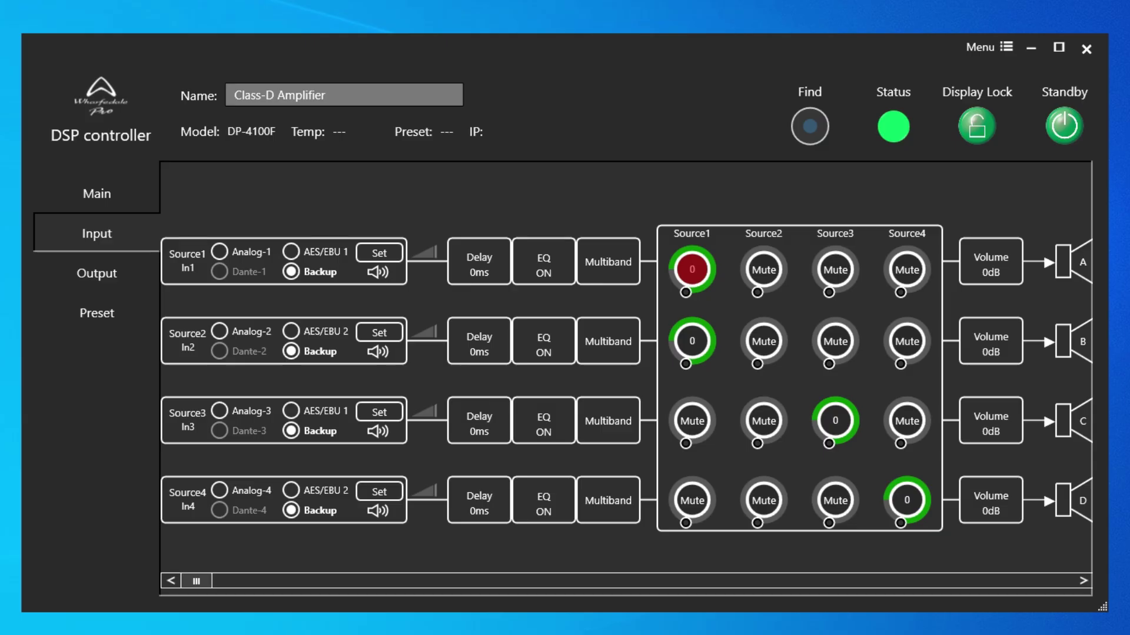
click(691, 341)
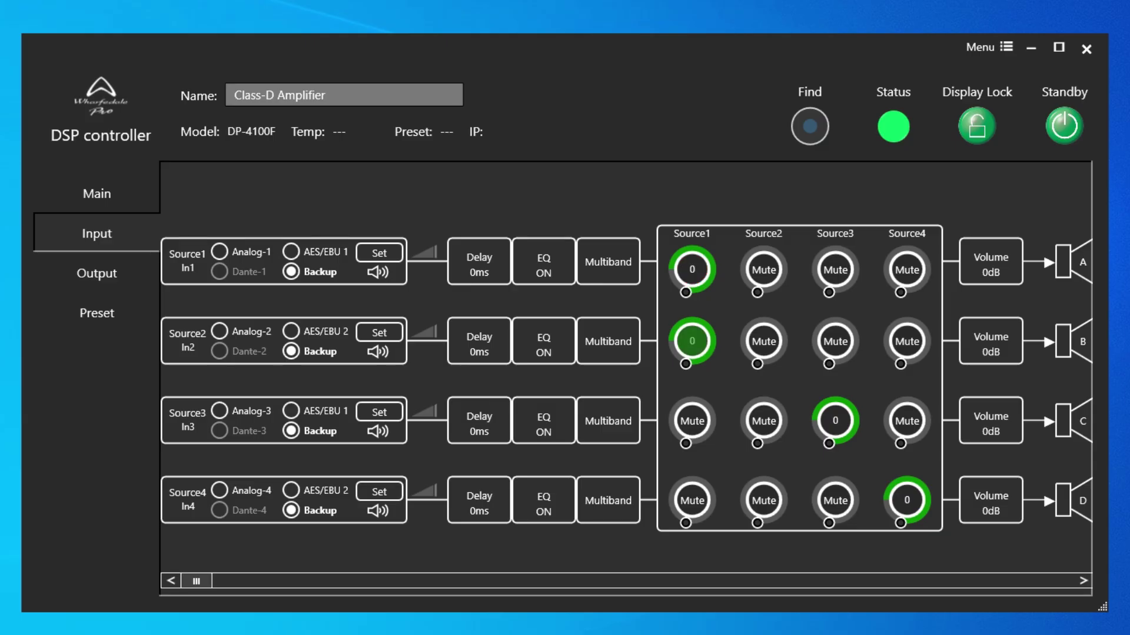
click(692, 341)
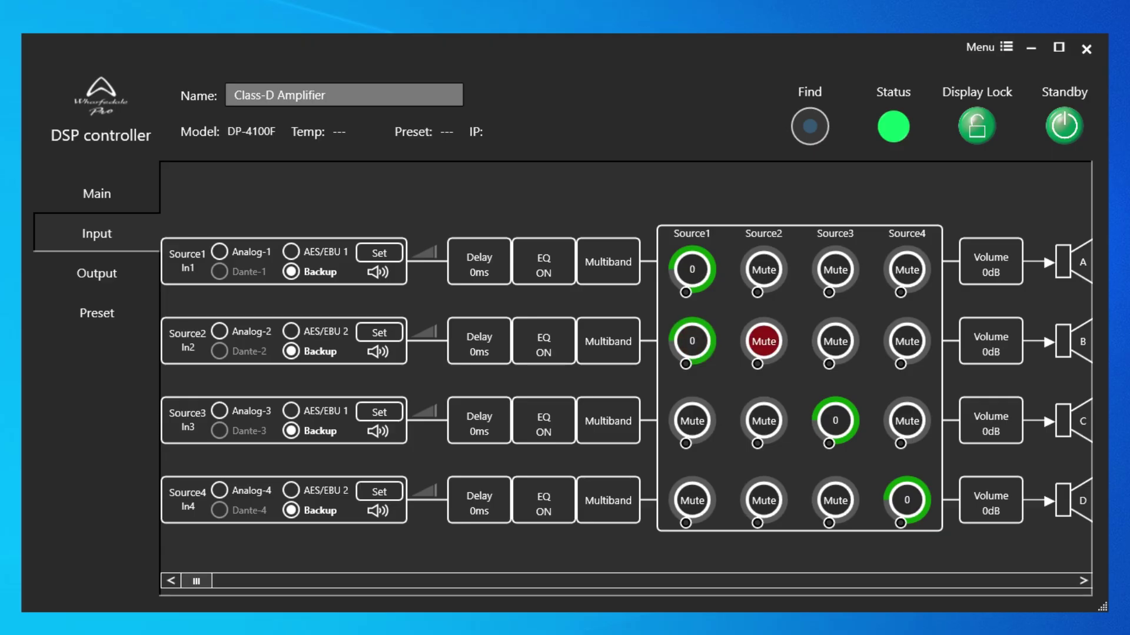
click(764, 341)
drag(197, 581, 595, 581)
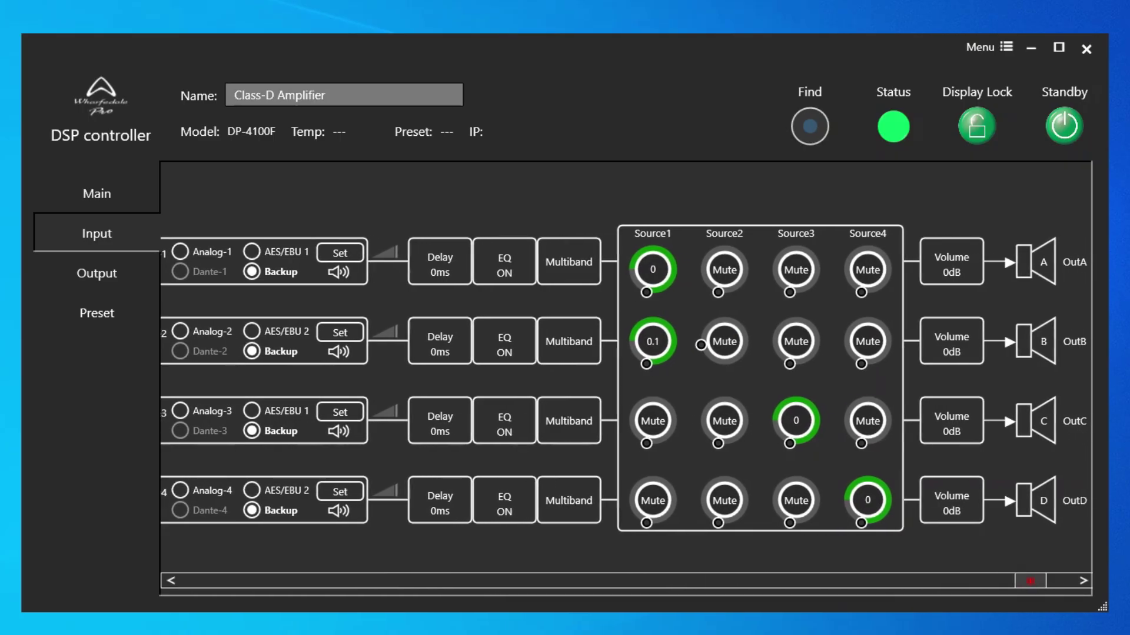
click(97, 274)
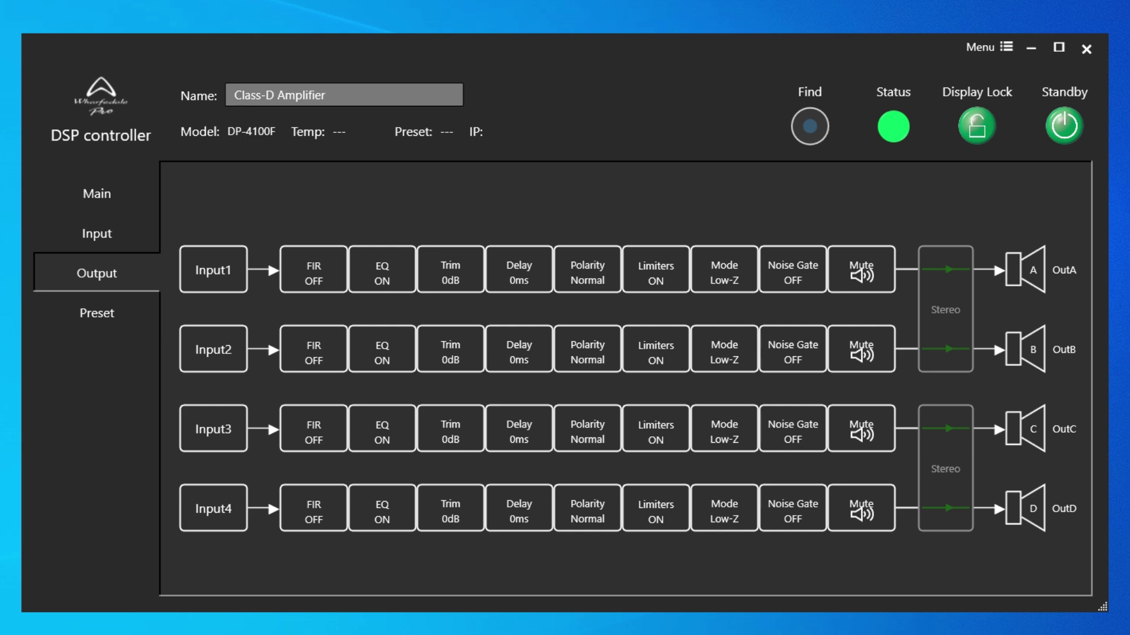
Raise output A's EQ band 4 from −11.3 dB to −0.6 dB at 728 Hz.
click(382, 270)
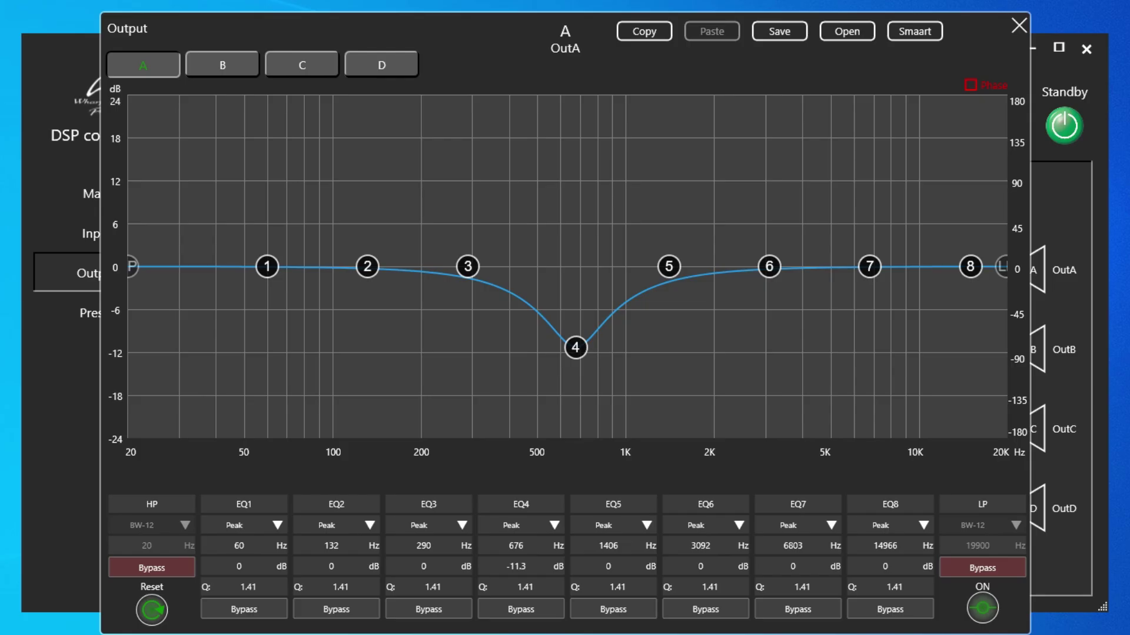
drag(576, 347, 584, 271)
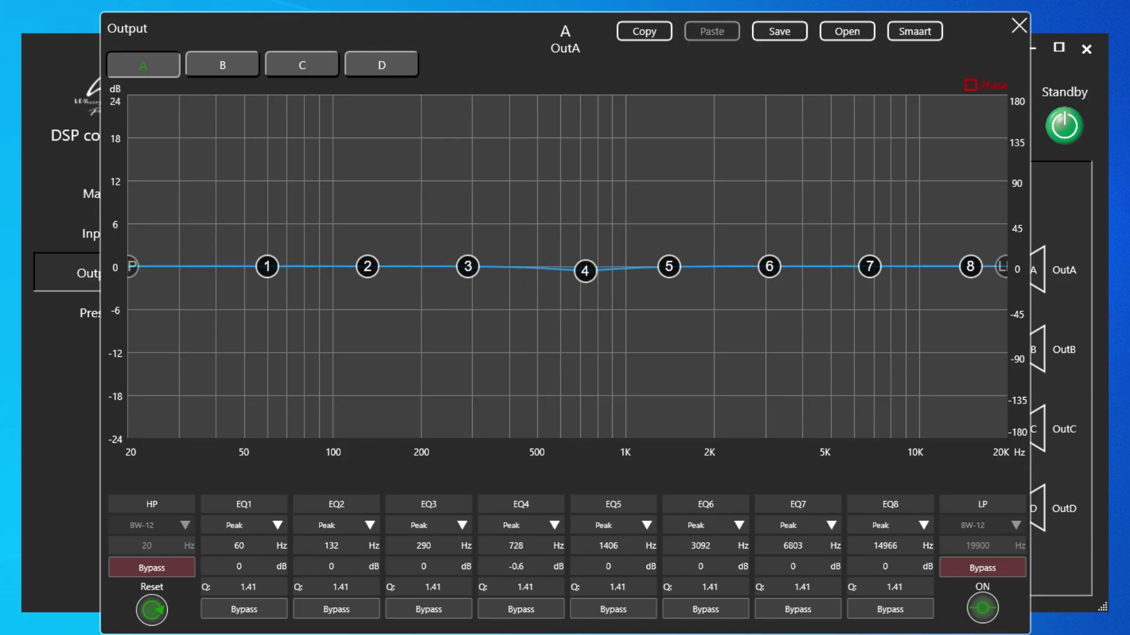
Review output A's trim, delay and polarity, then show its limiter (93.78 Vrms, 132.60 Vp).
click(1018, 26)
click(450, 270)
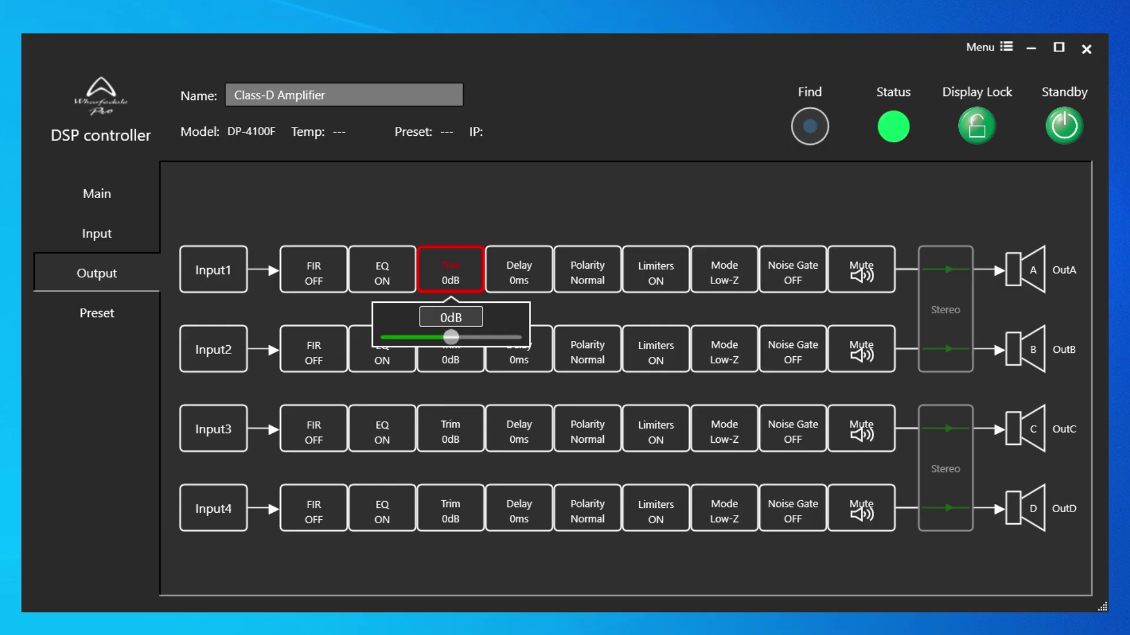
click(519, 270)
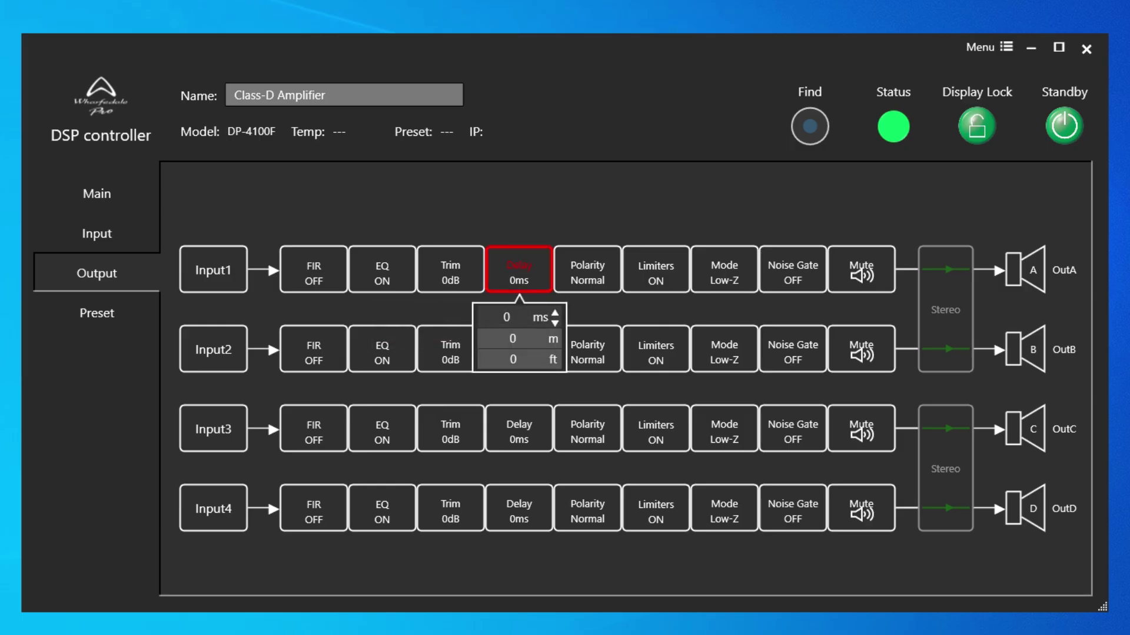
click(587, 271)
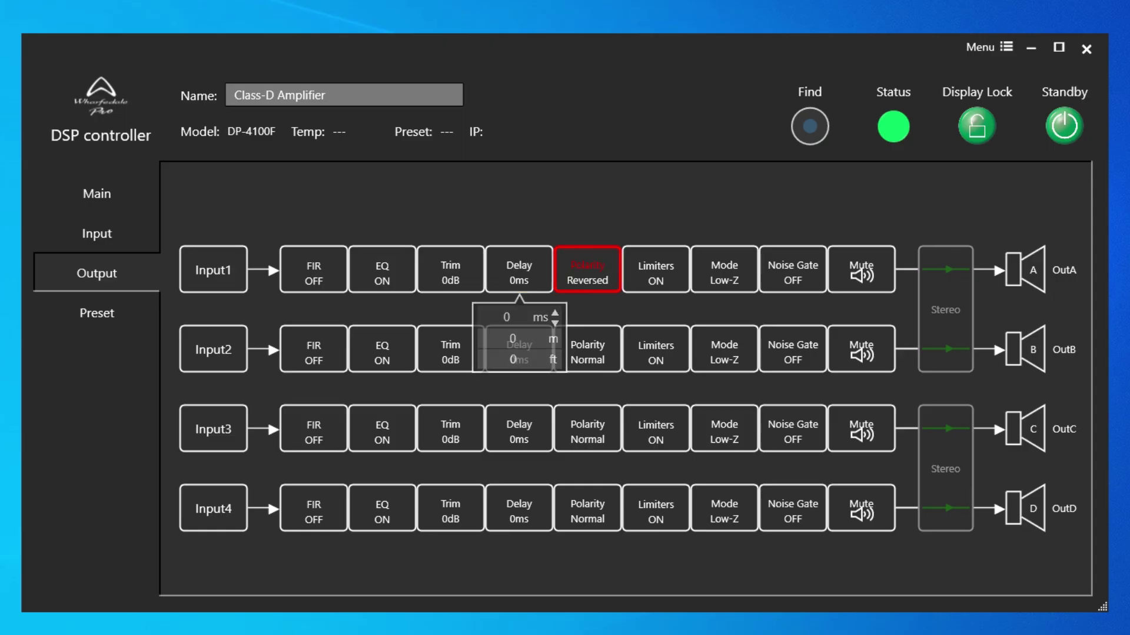
click(587, 270)
click(656, 270)
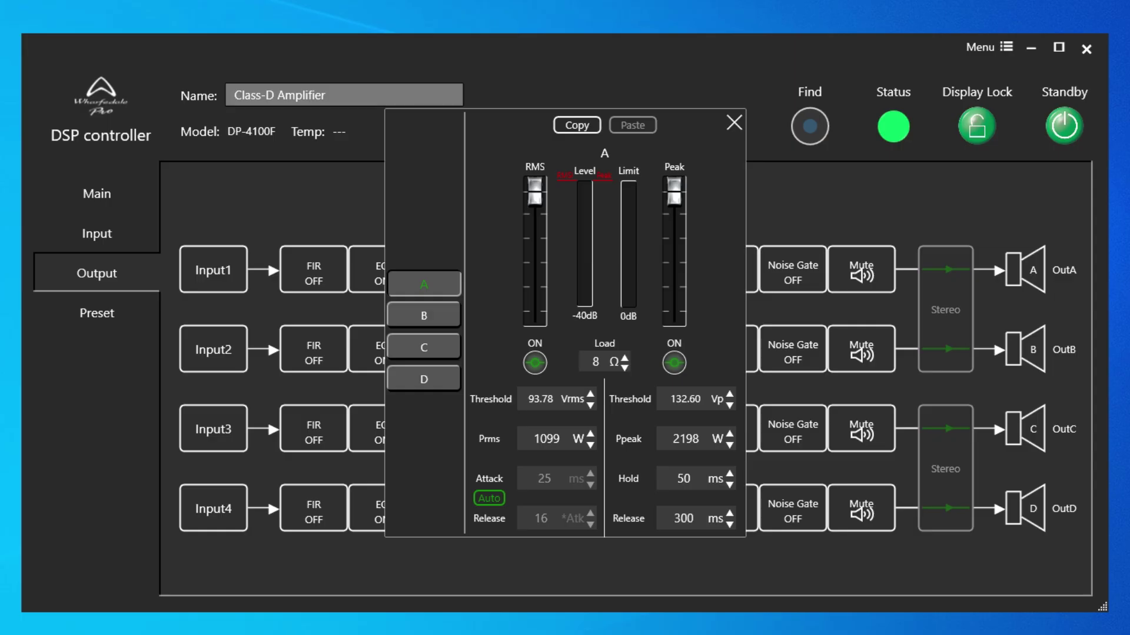
Check output A's amplifier mode, then toggle its noise gate and mute on and back off.
click(724, 270)
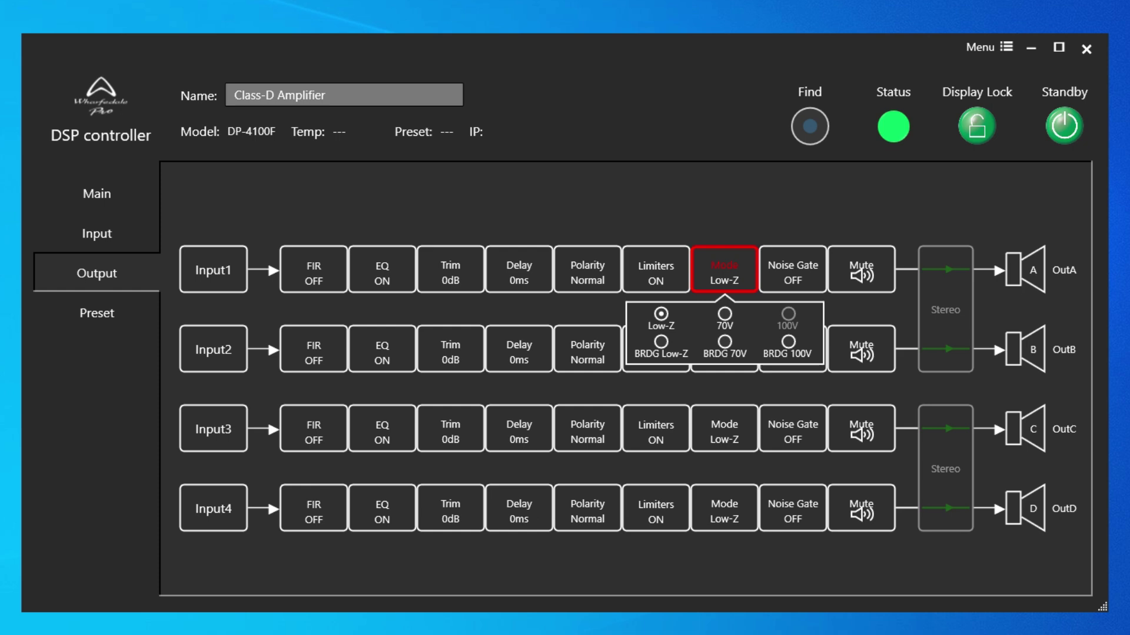
click(793, 270)
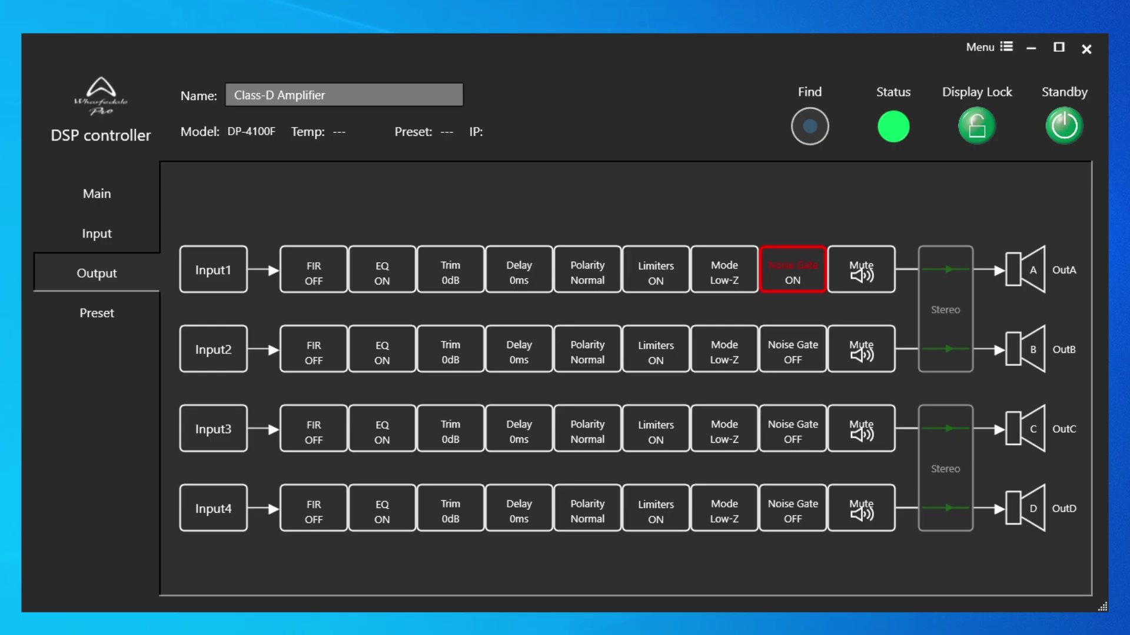
click(793, 270)
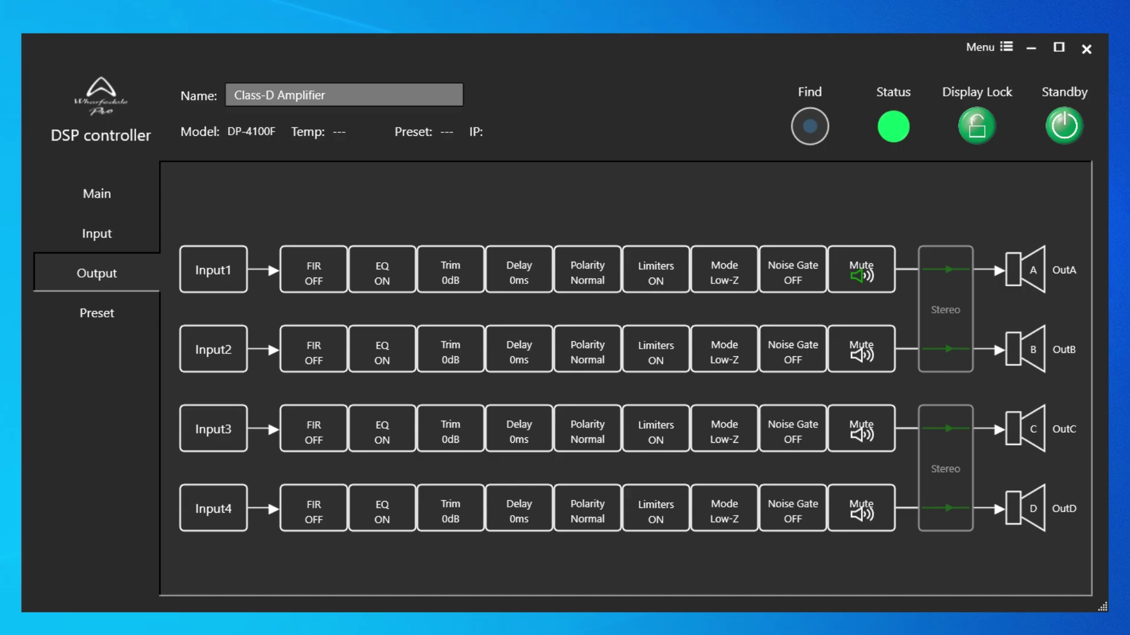
click(862, 271)
click(862, 270)
Show the Preset page's Speaker Config table, select channel 1's row and open the speaker library.
click(97, 313)
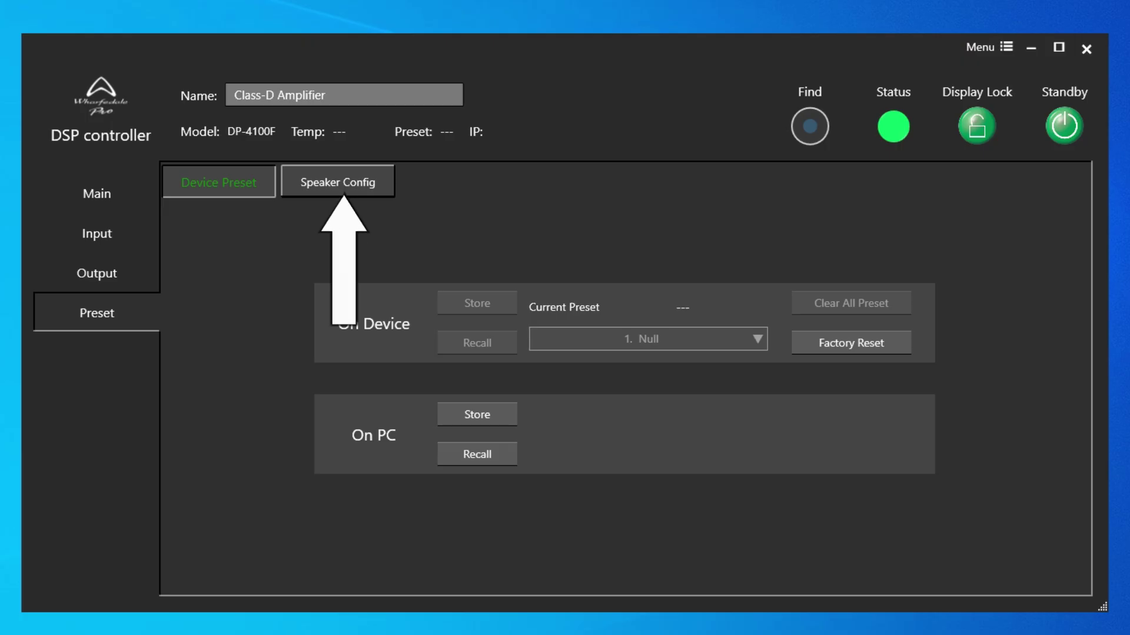
click(337, 182)
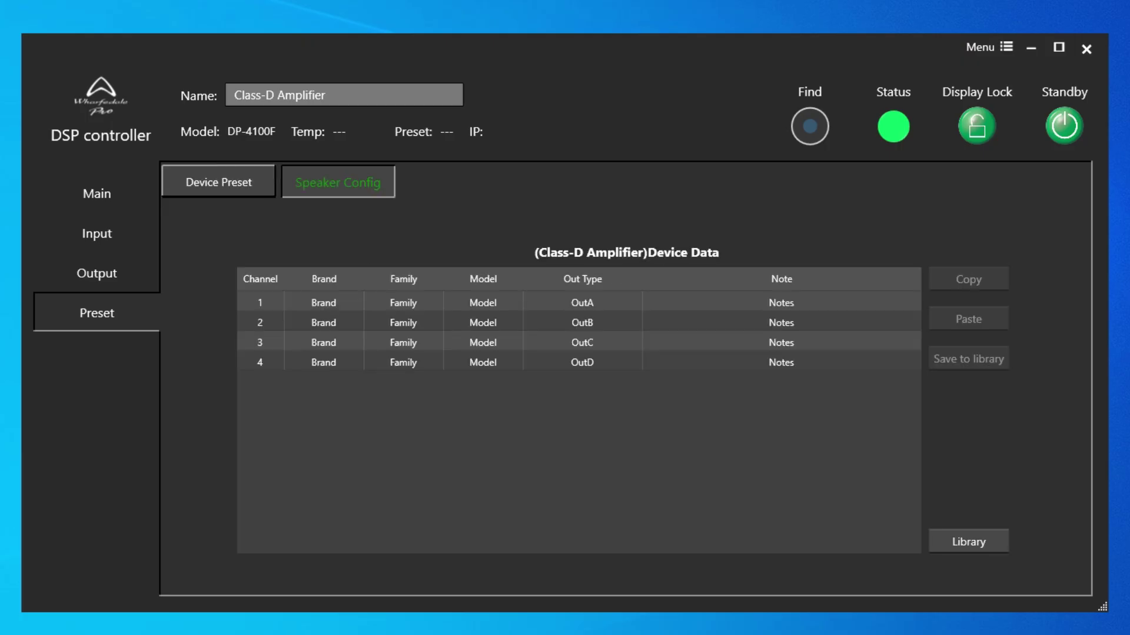
click(403, 303)
click(403, 302)
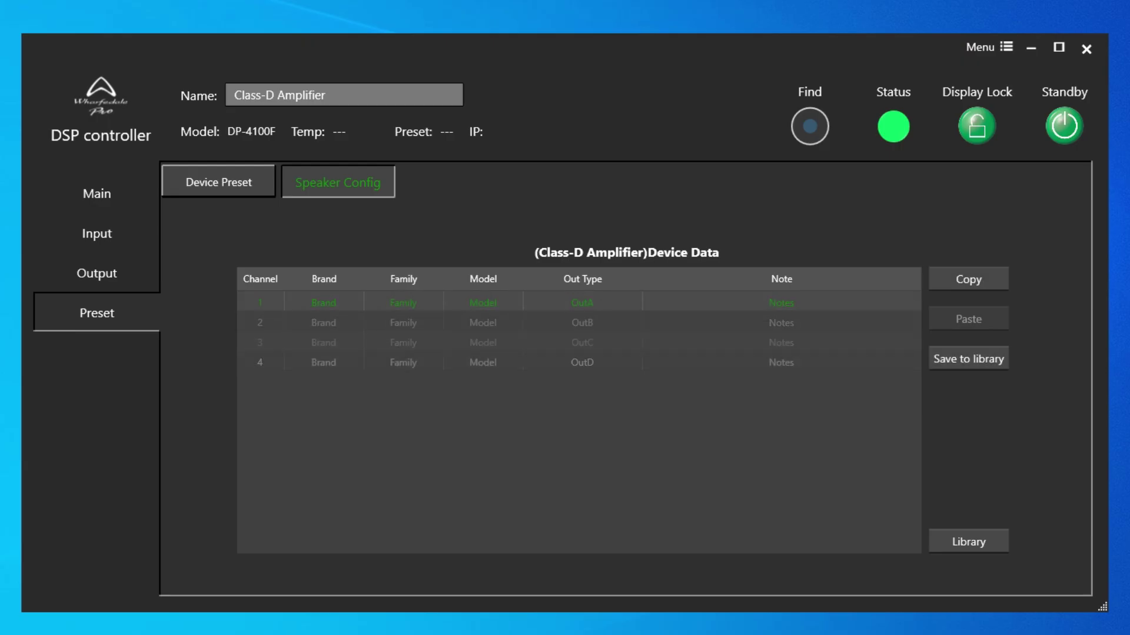
click(968, 541)
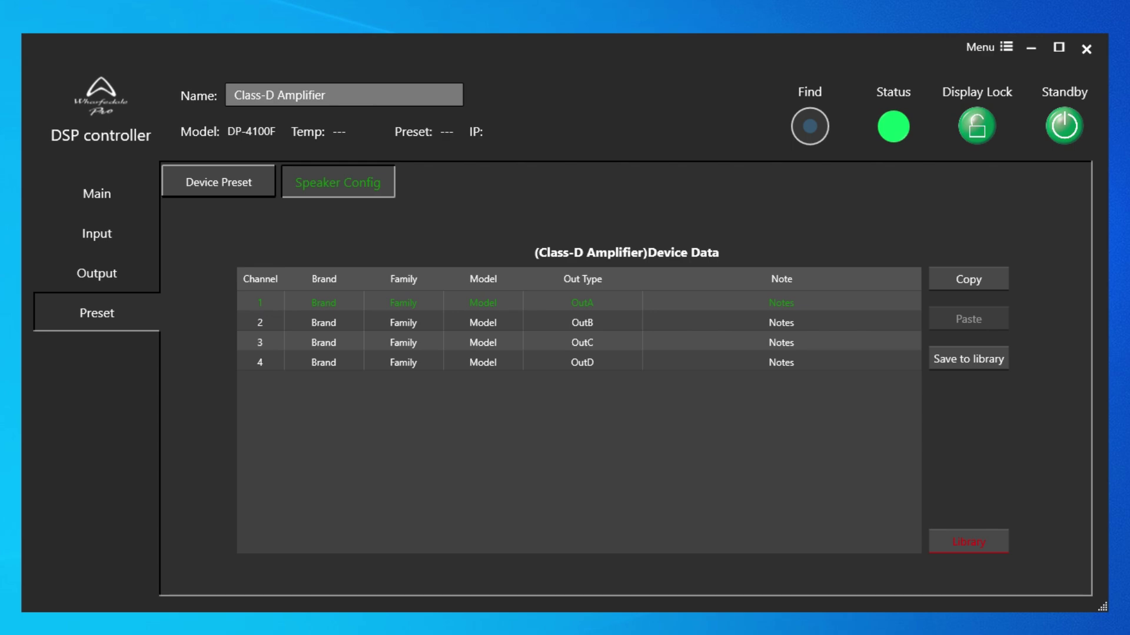